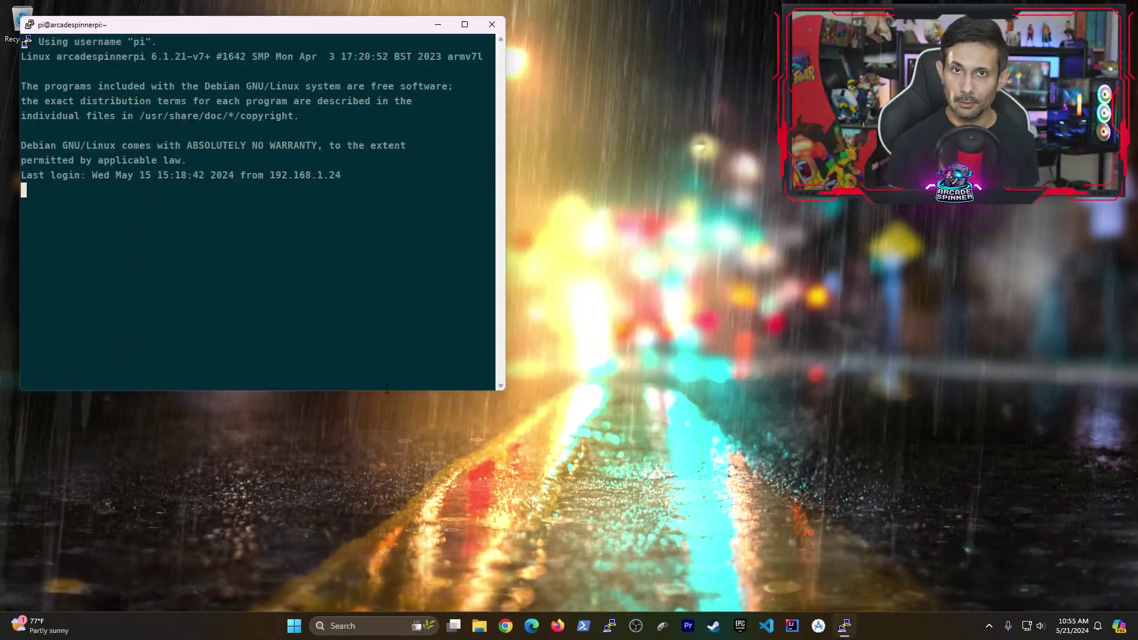
Maximize the terminal and replace the mistyped cd command with sudo nano -w /boot/config.txt
left_click(465, 25)
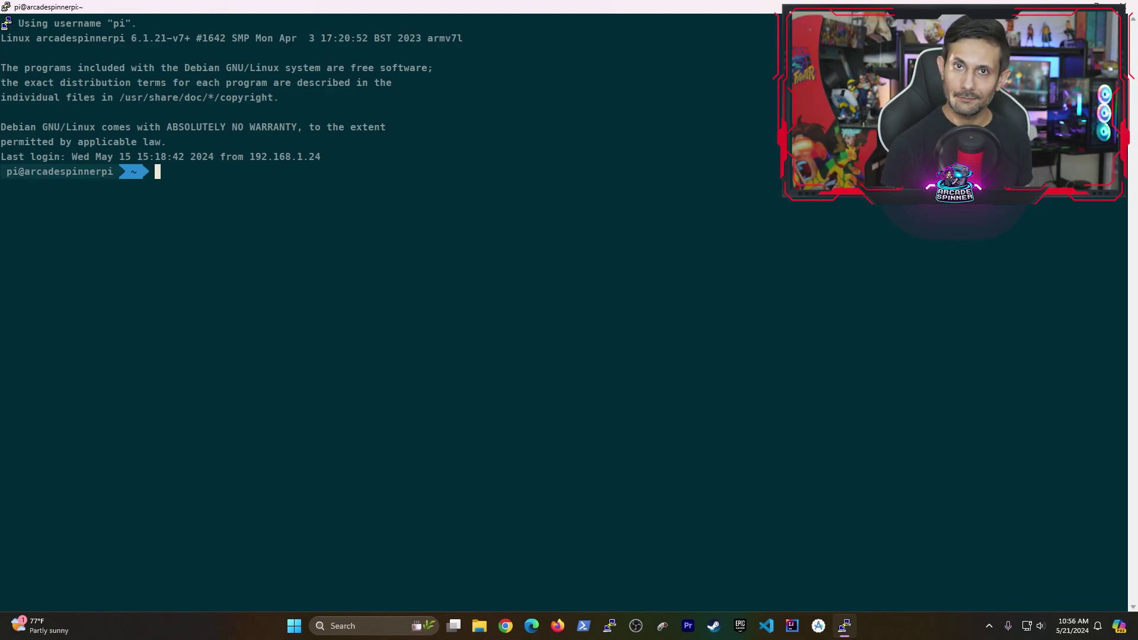
type("cd /")
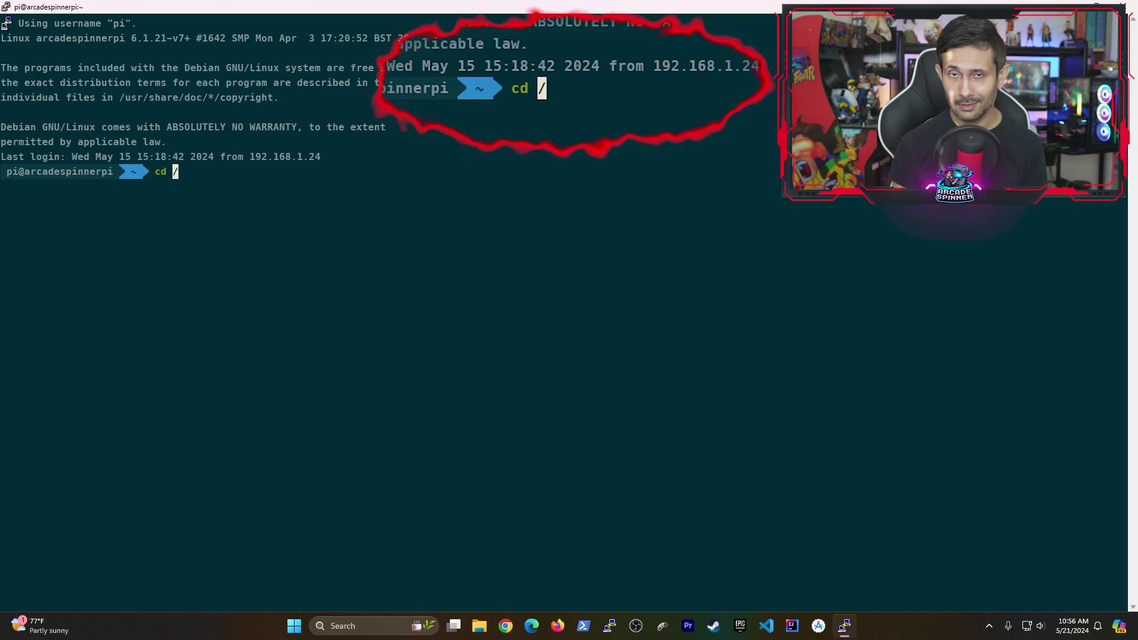
type("boot/firmware")
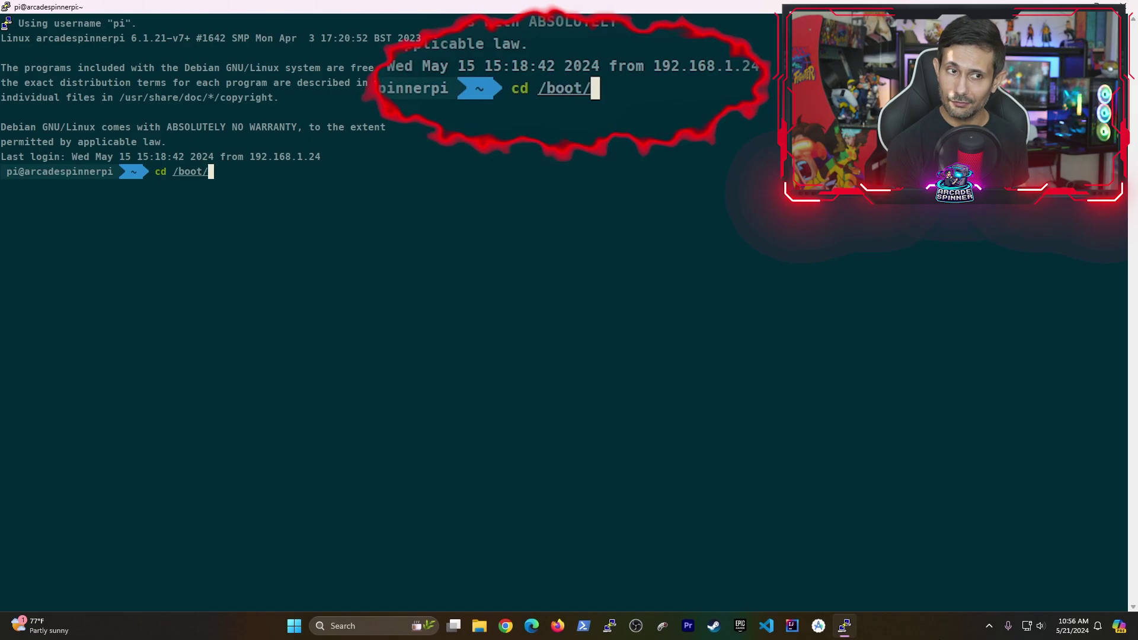
key("BackSpace")
key("BackSpace")
key("BackSpace")
key("BackSpace")
key("BackSpace")
key("BackSpace")
key("BackSpace")
key("BackSpace")
key("BackSpace")
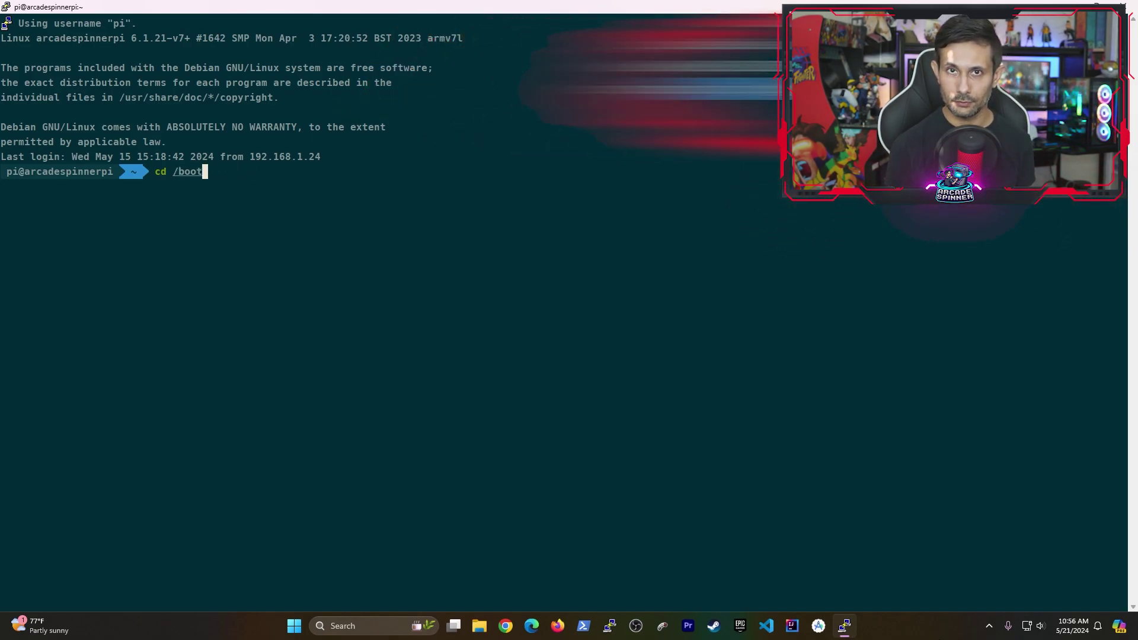
key("BackSpace")
key("BackSpace")
key("BackSpace")
key("BackSpace")
key("BackSpace")
key("BackSpace")
key("BackSpace")
key("BackSpace")
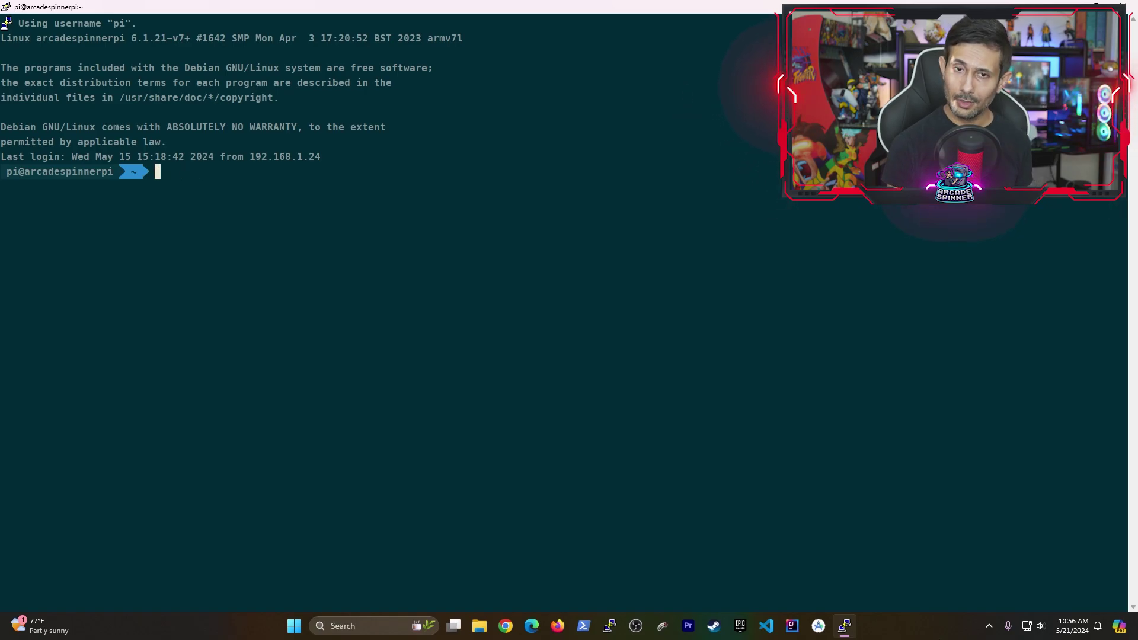
type("sudo nan")
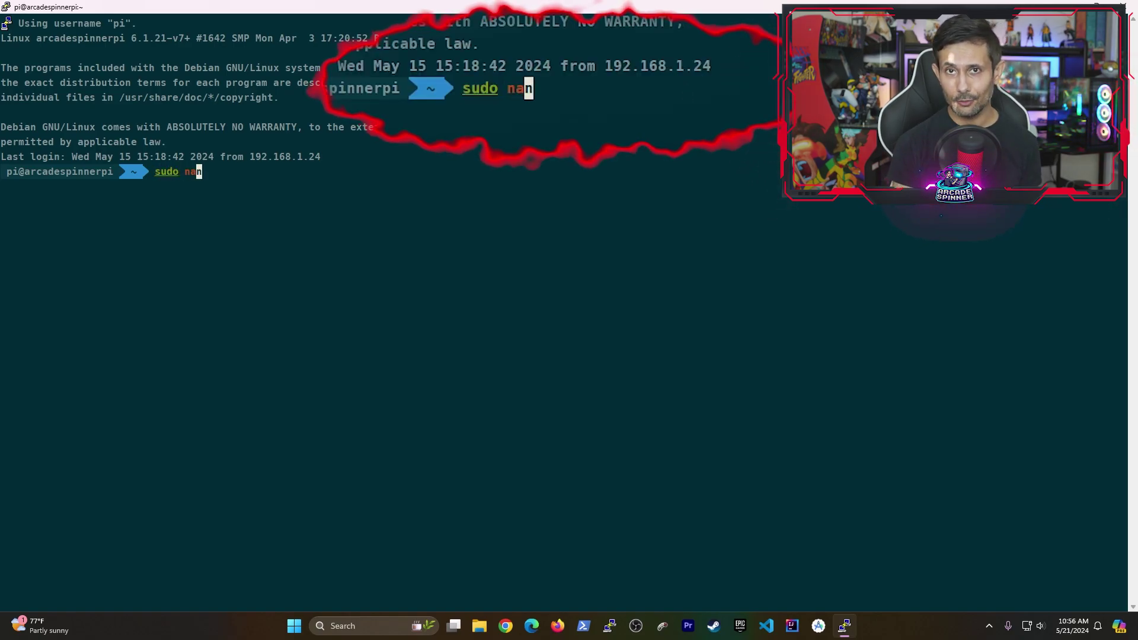
type("o -w /")
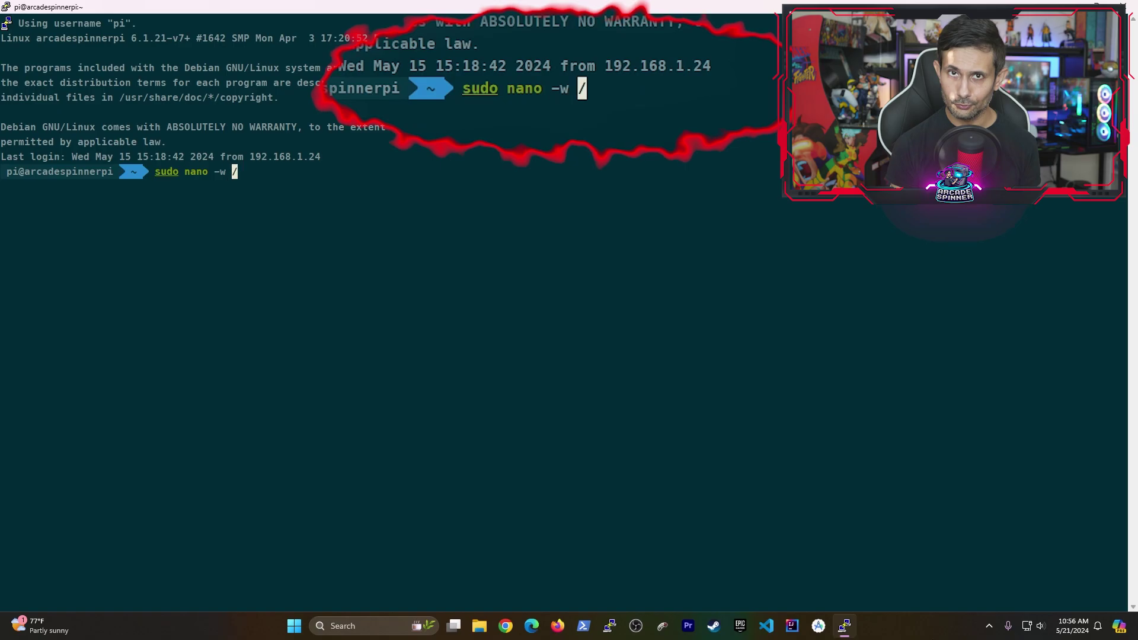
type("boot/")
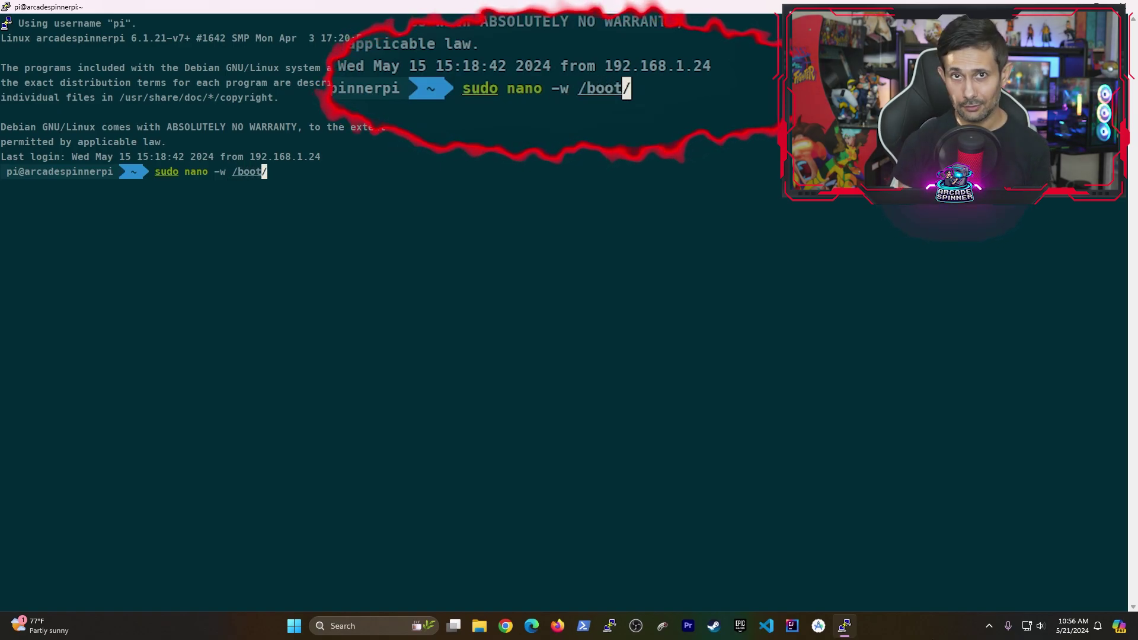
type("config.txt")
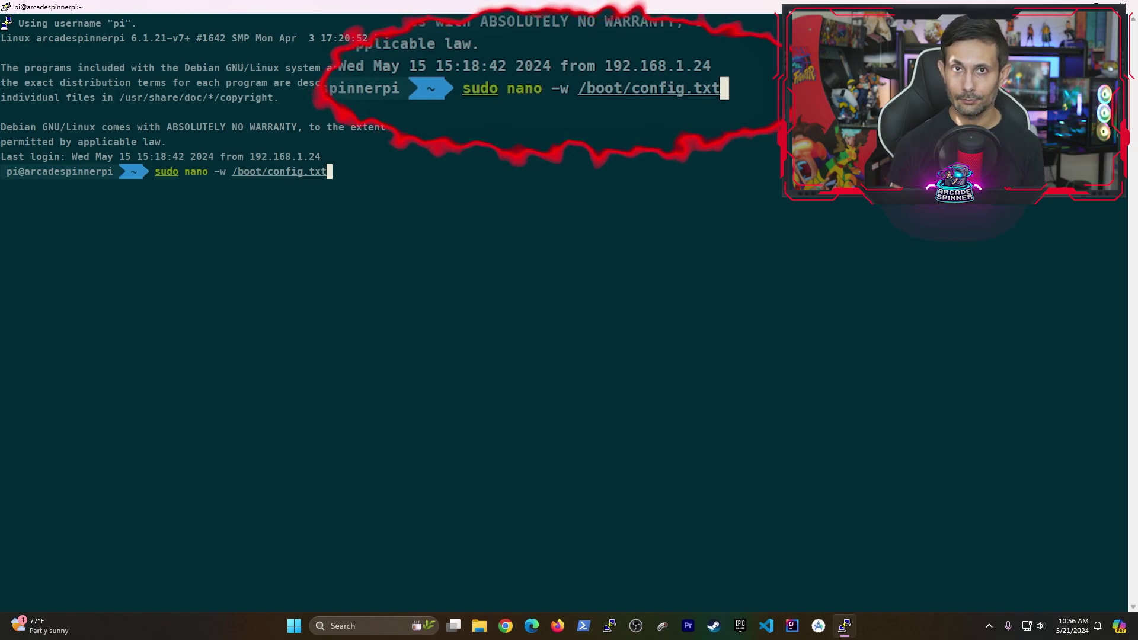
Open /boot/config.txt in nano and append dtparam=pciex1_gen=3 on a new line at the end
key("Return")
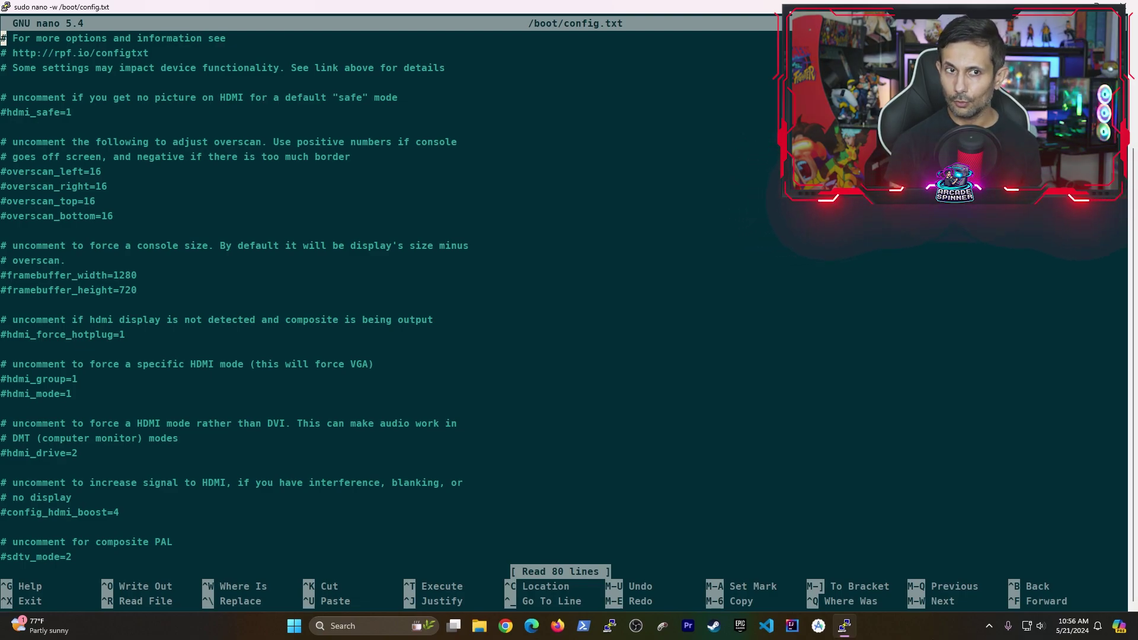
key("Page_Down")
key("Page_Down")
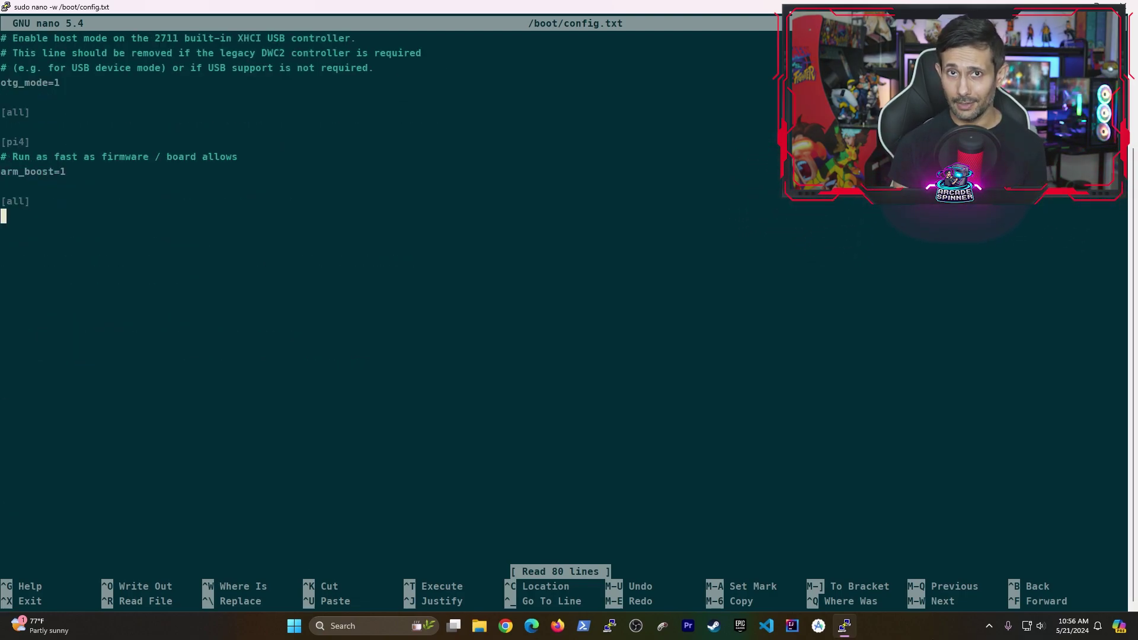
key("Return")
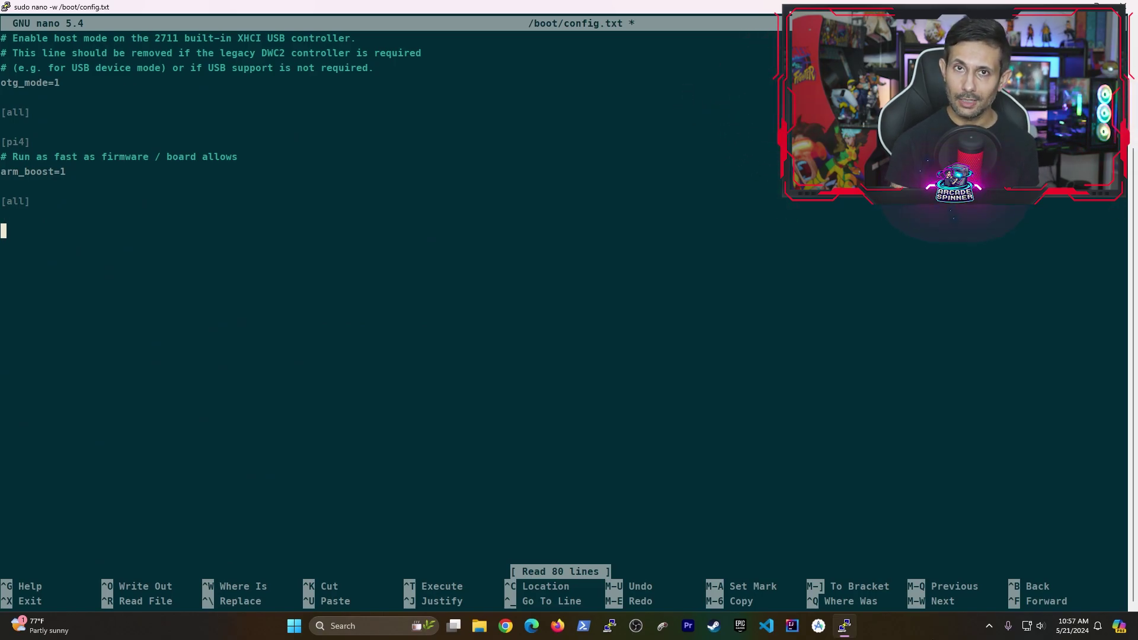
type("dtparam=")
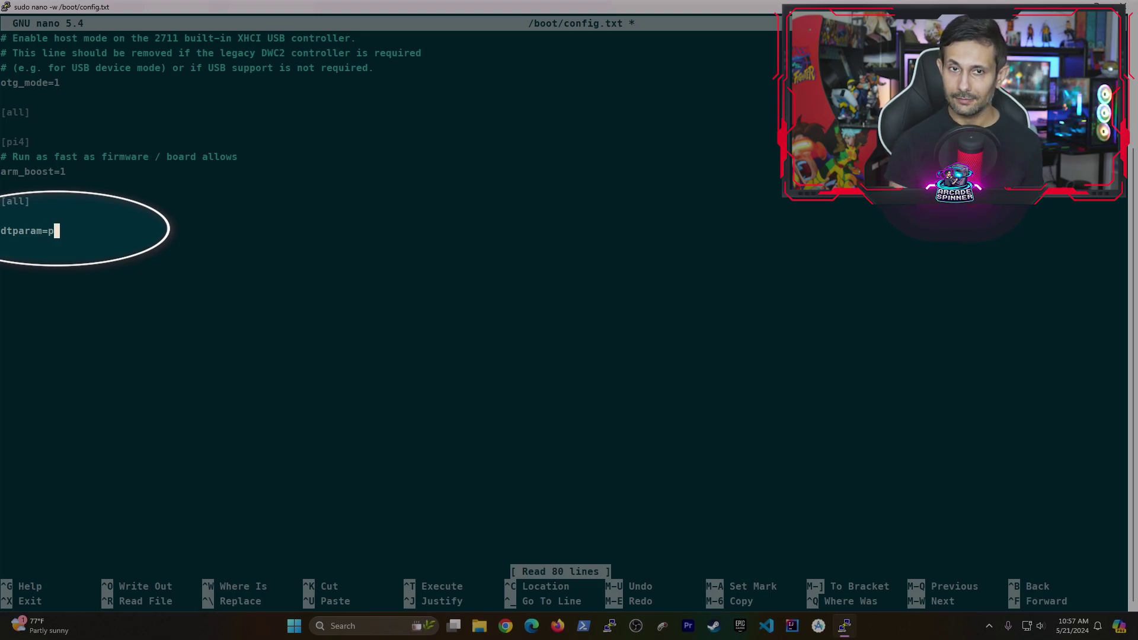
type("pcie")
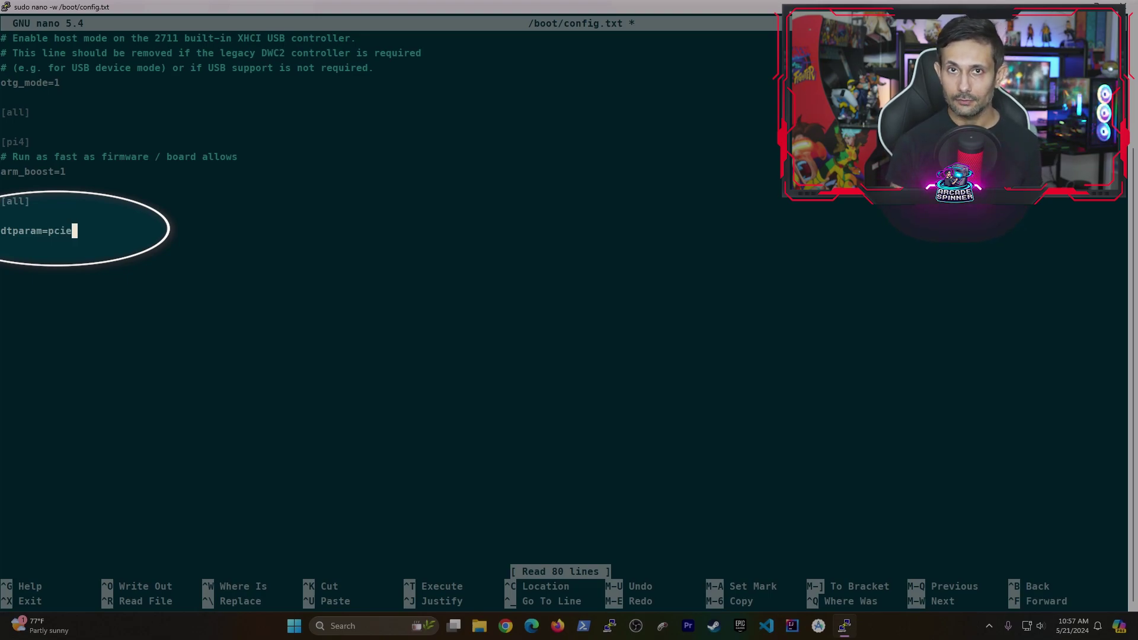
type("x1_gen=")
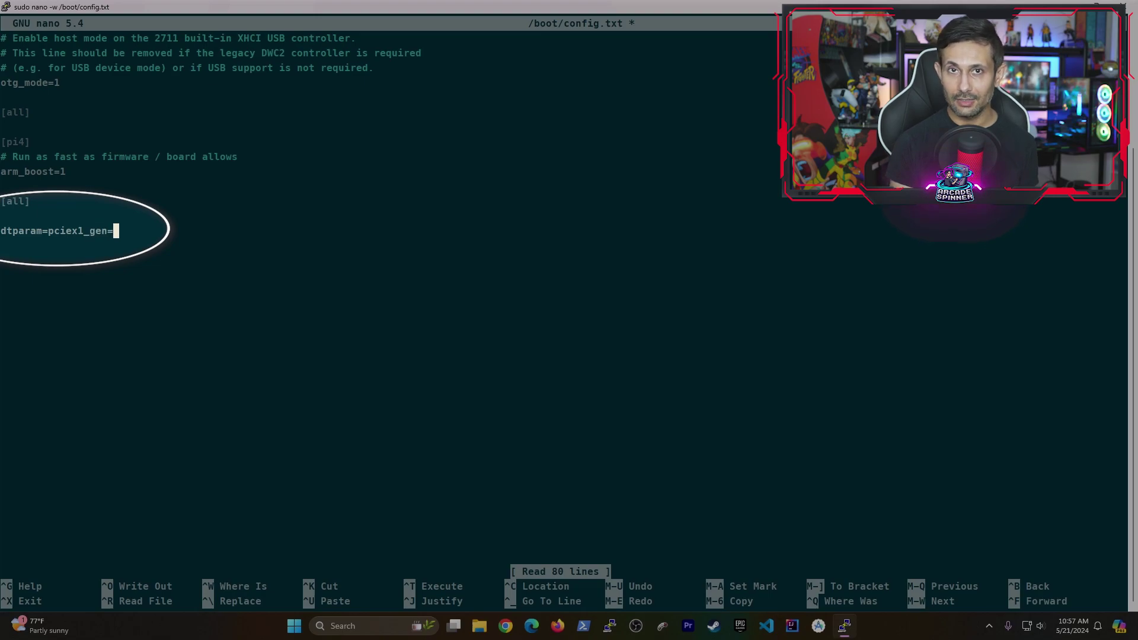
type("3")
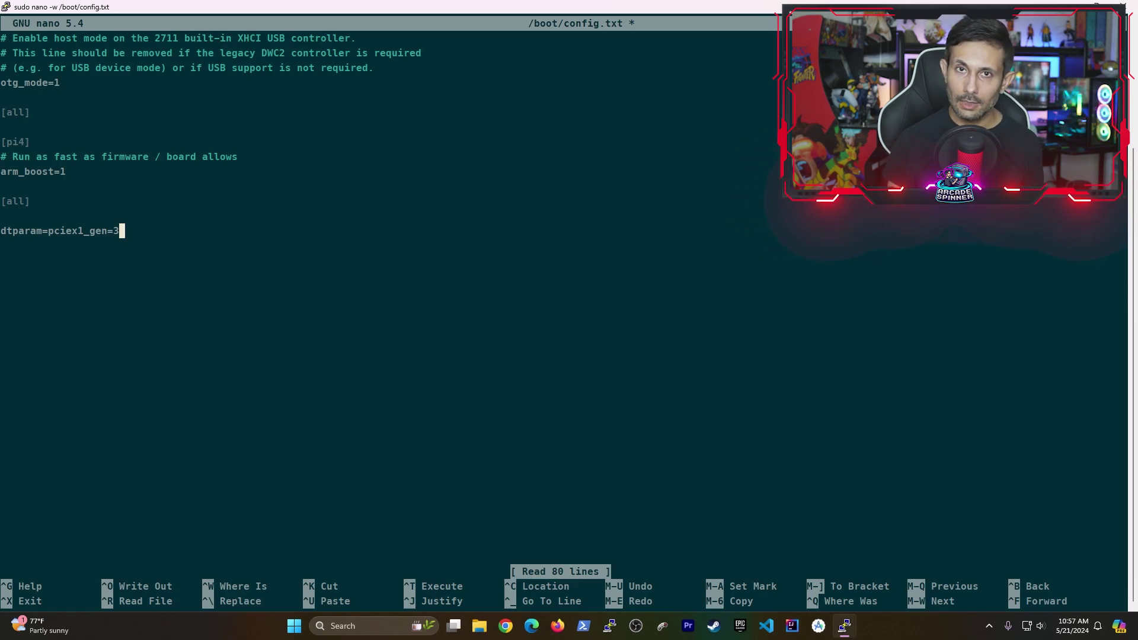
Add arm_freq=2800 on a new line under dtparam=pciex1_gen=3
key("Return")
key("Return")
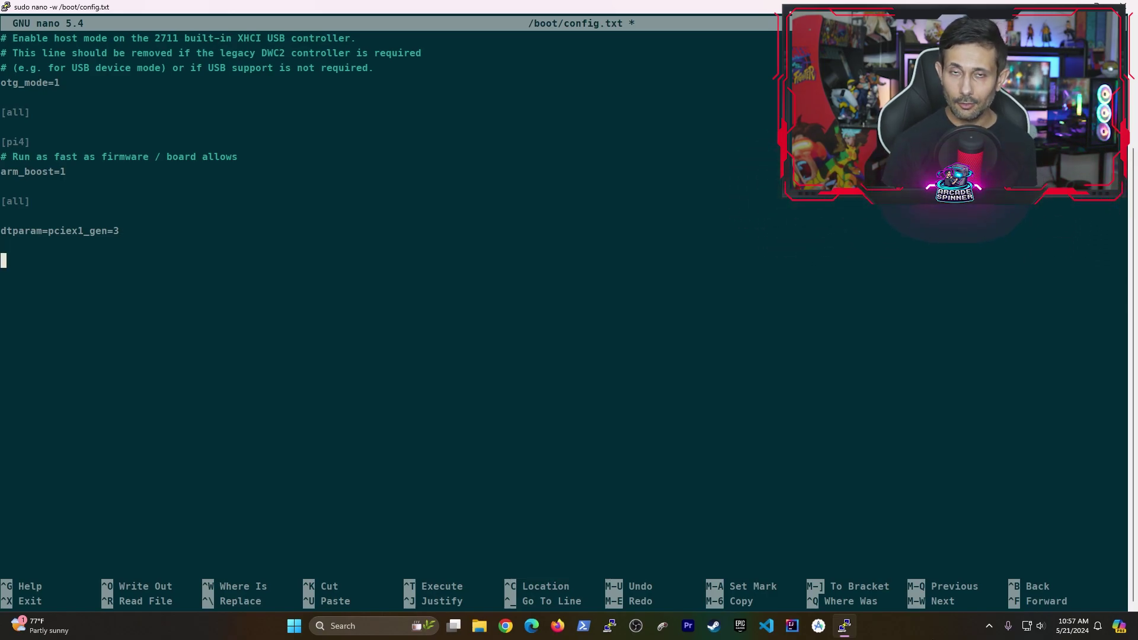
type("arm_")
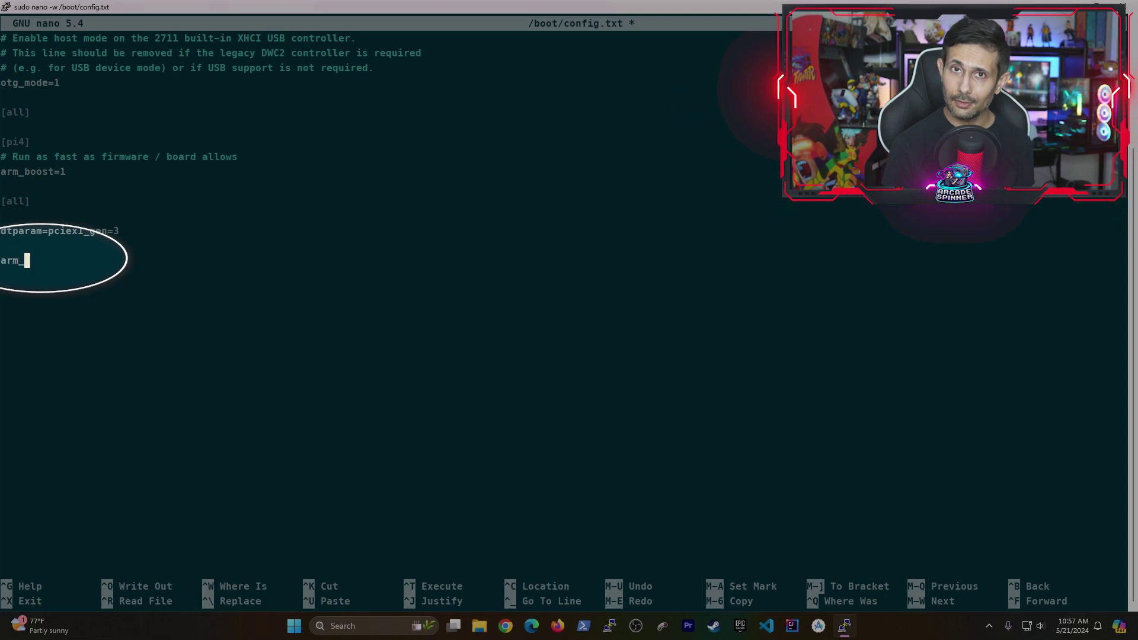
type("freq")
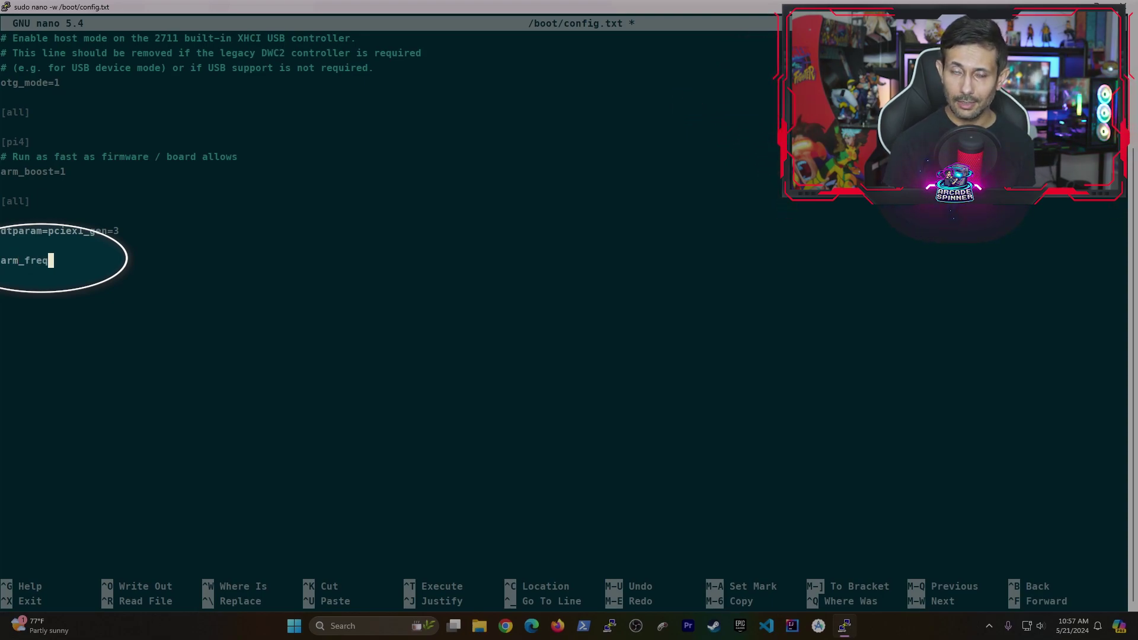
type("=")
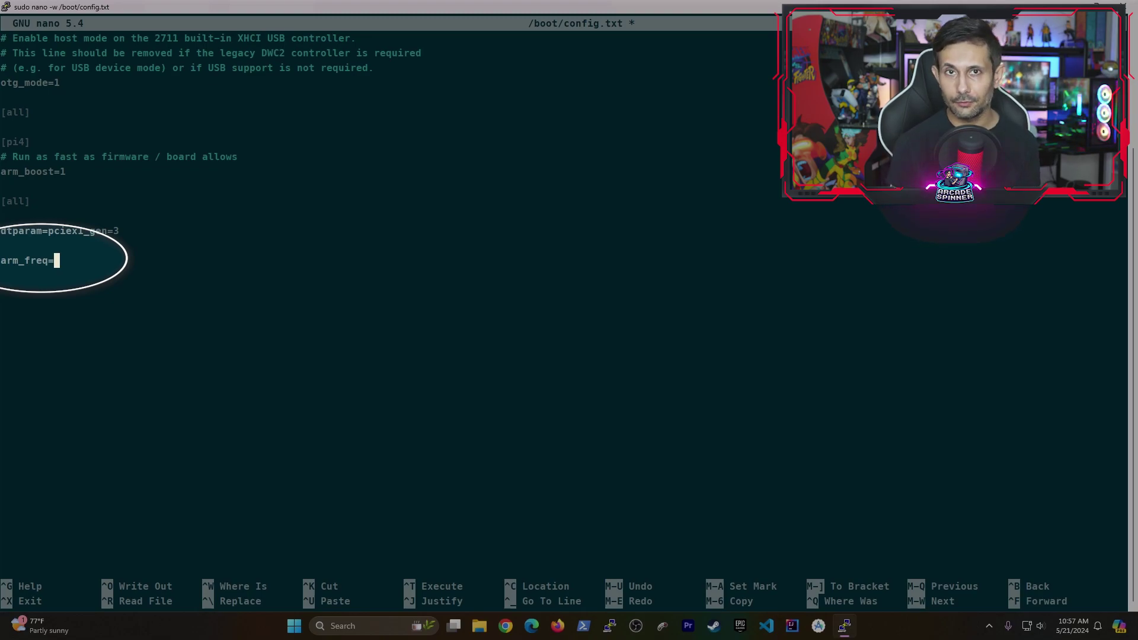
type("2800")
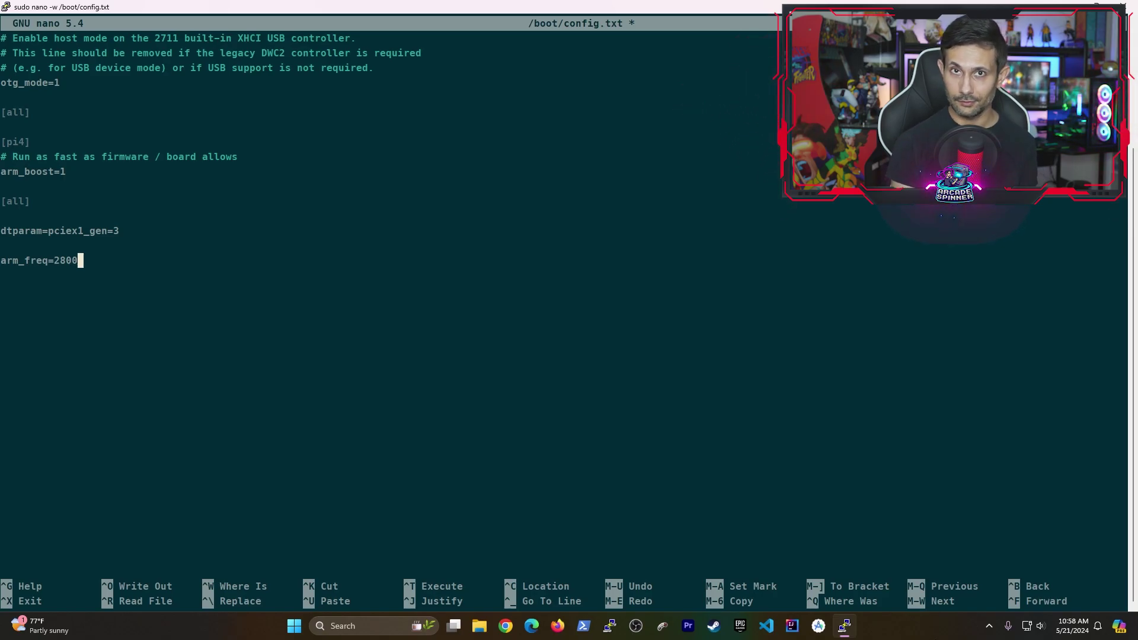
Add gpu_freq=900 on a new line under arm_freq=2800
key("Return")
key("Return")
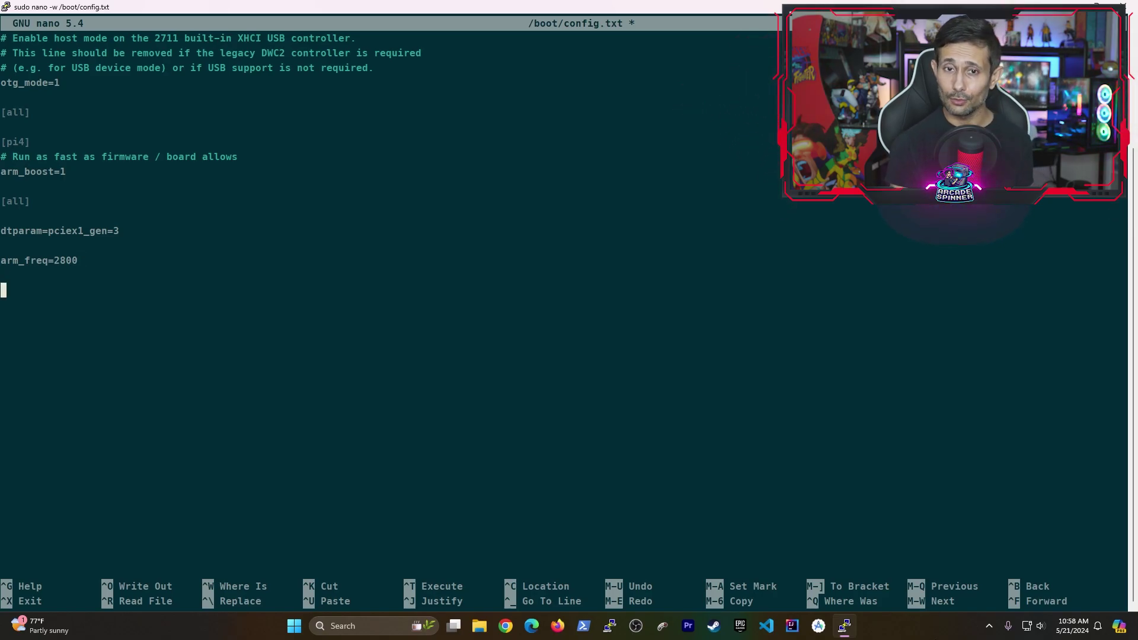
type("gpu_freq=")
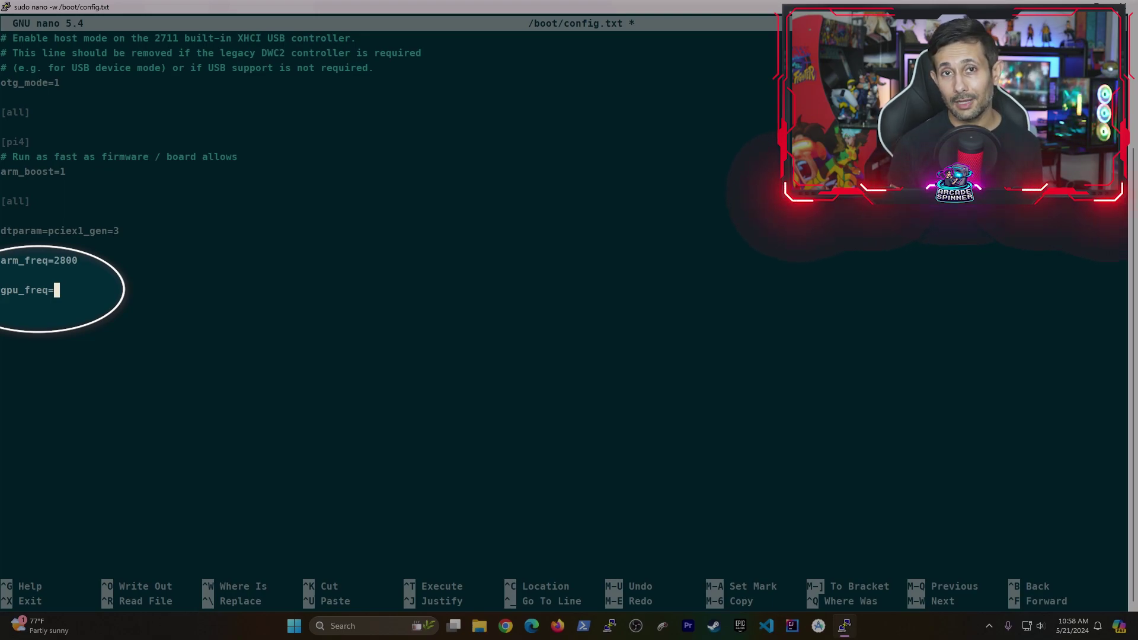
type("900")
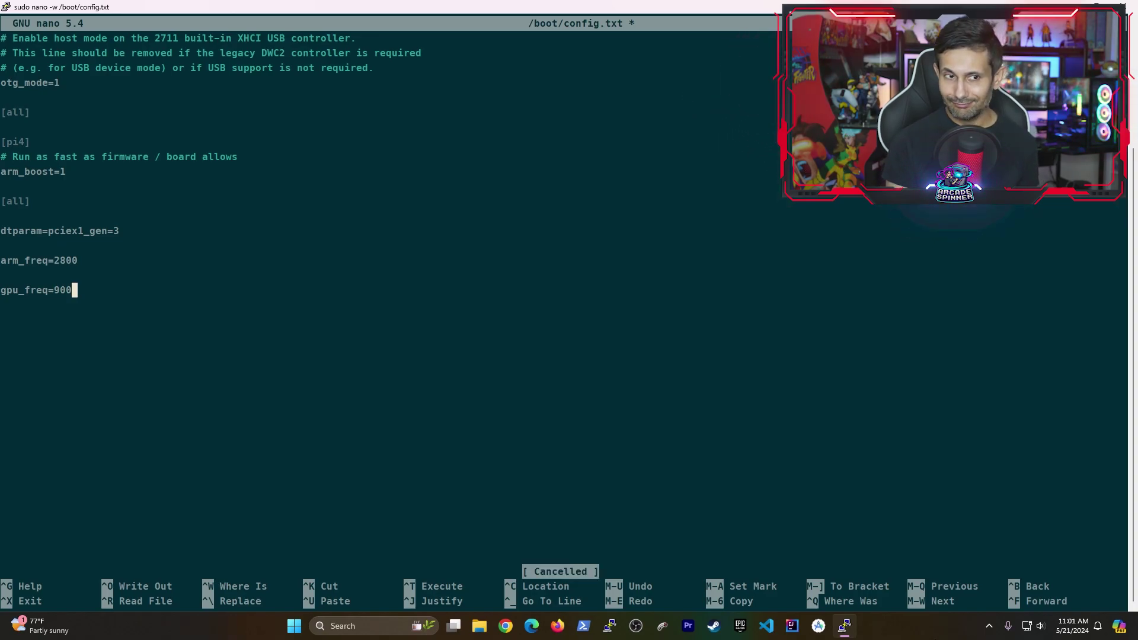
Save config.txt, exit nano, and reboot the Pi with sudo reboot
key("ctrl+o")
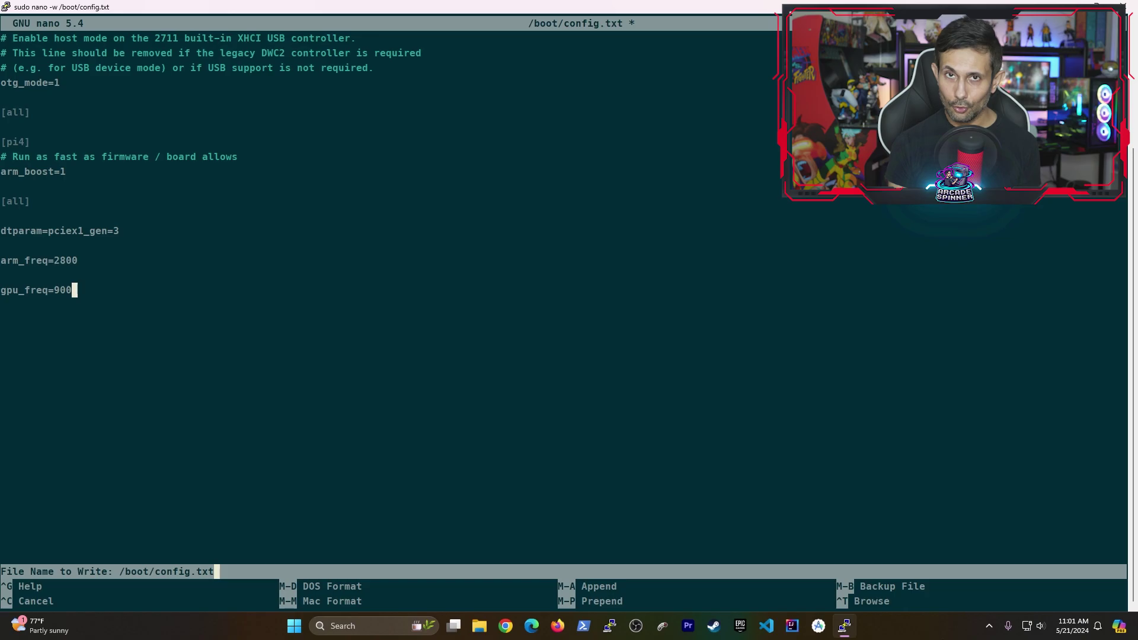
key("Return")
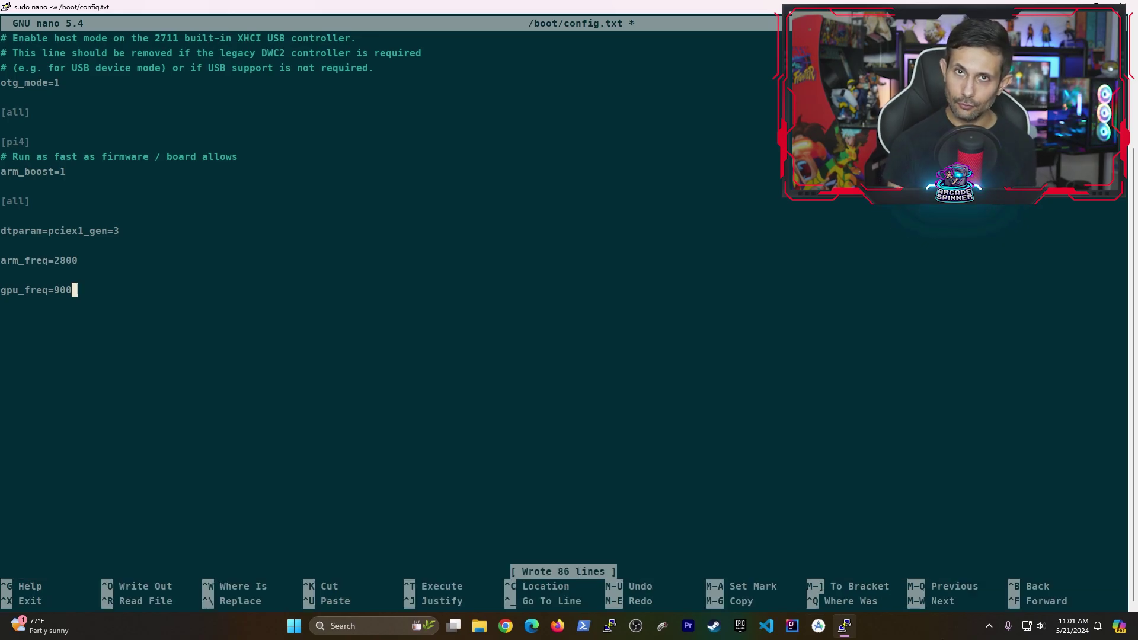
key("ctrl+x")
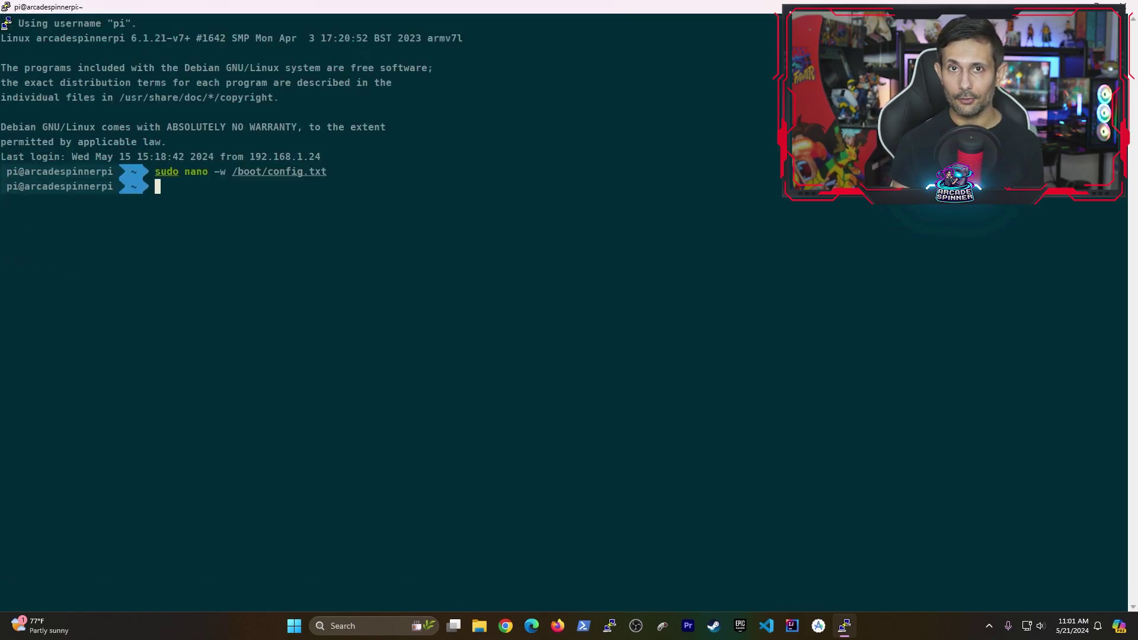
type("sudo reboot")
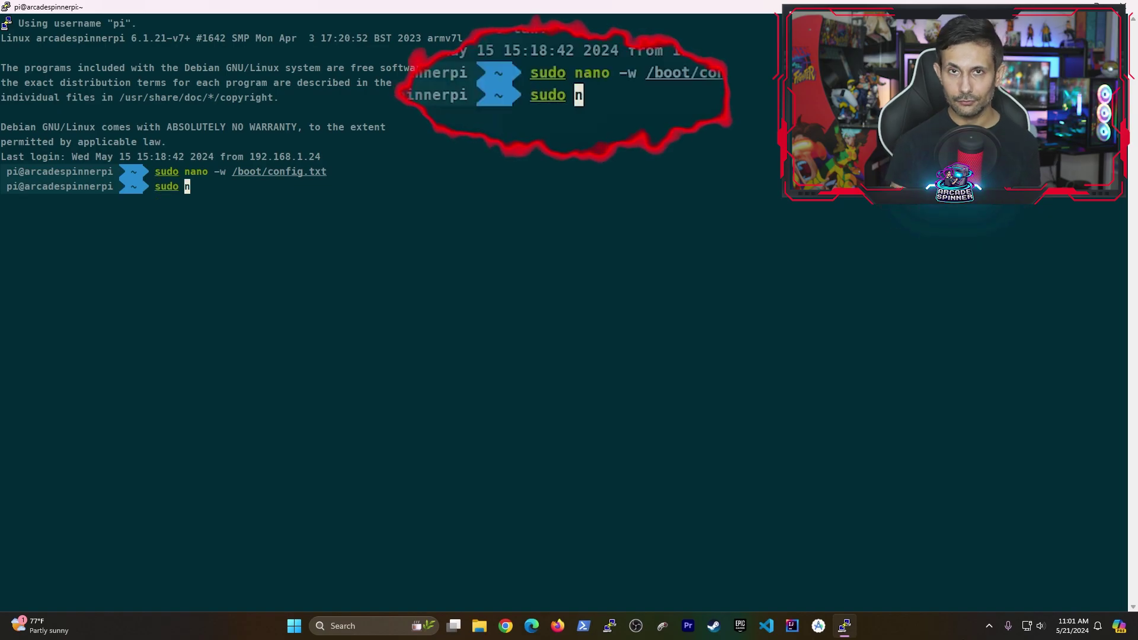
key("Return")
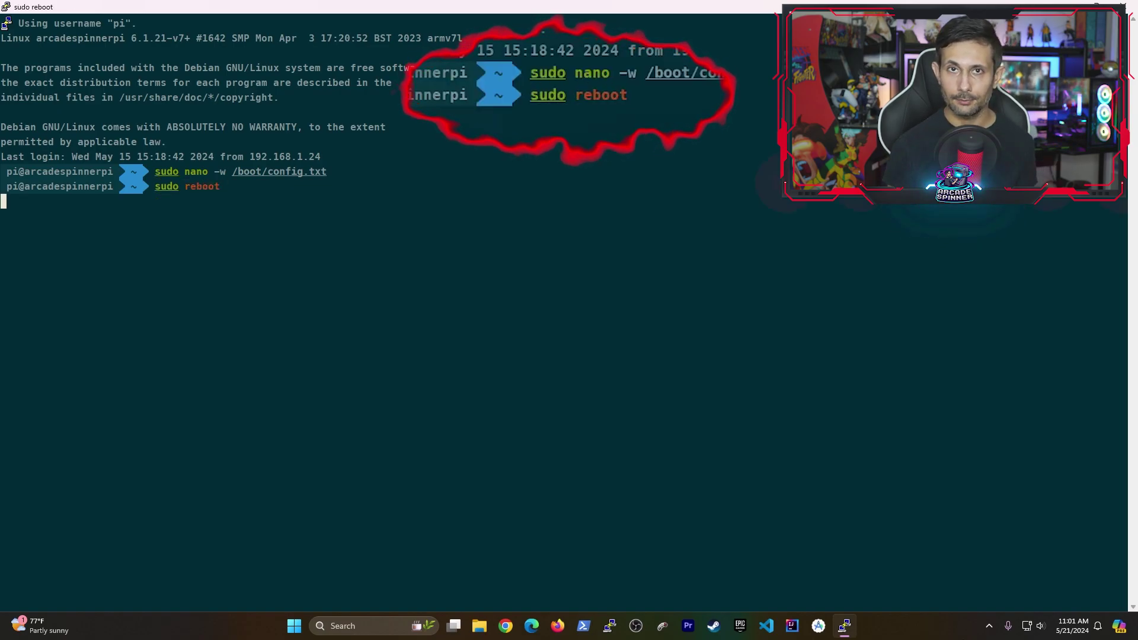